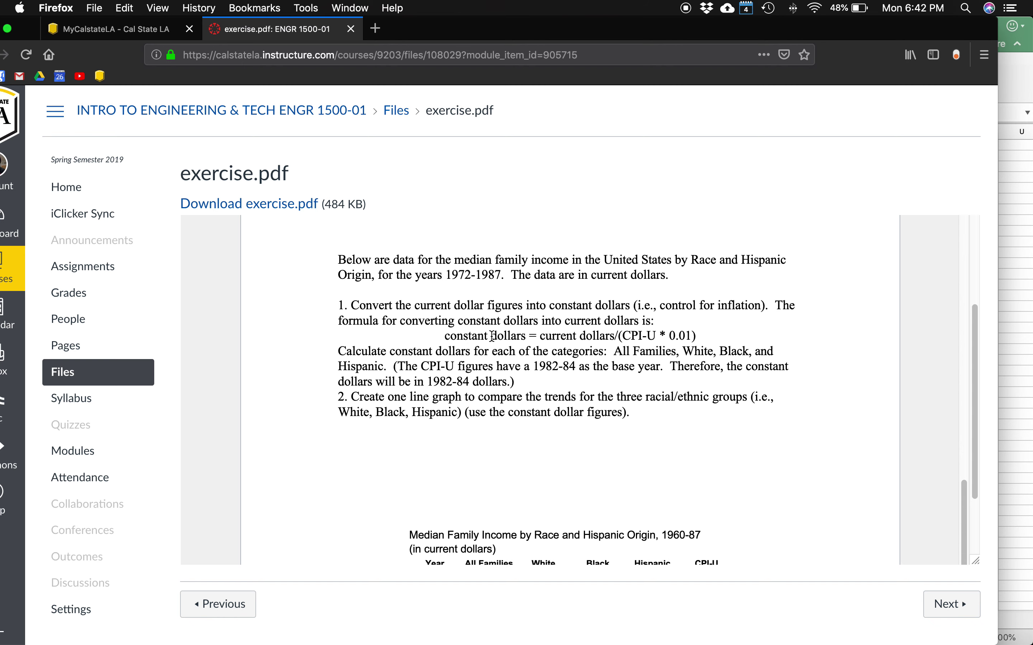
# Review the constant-dollar instructions and income table in exercise.pdf, and return to the Exercise 3 workbook in Excel
pyautogui.scroll(-5, 555, 386)
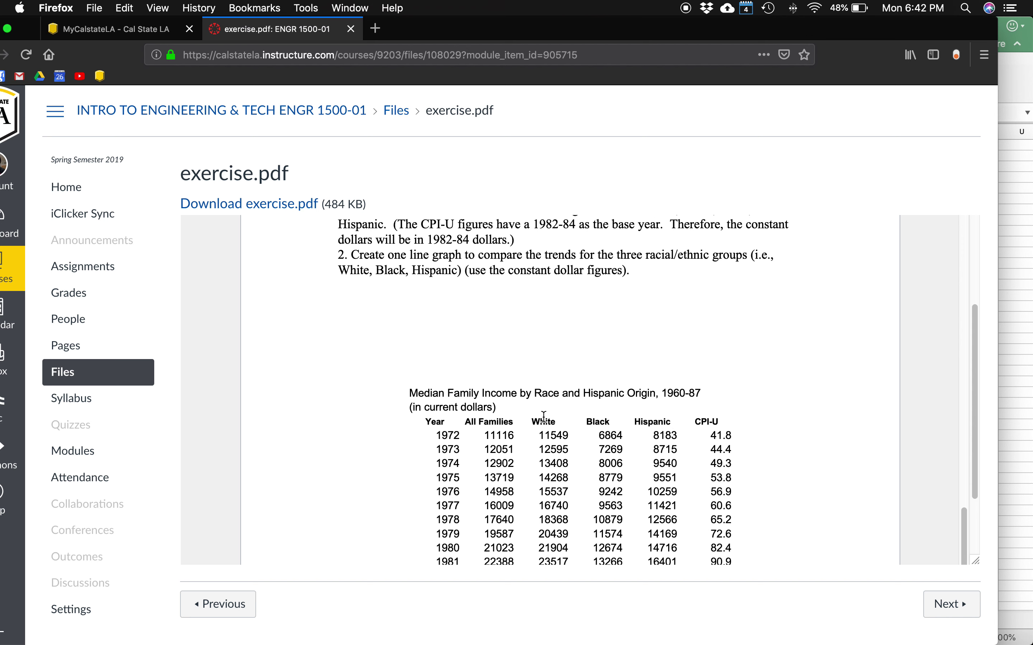
pyautogui.scroll(-1, 552, 418)
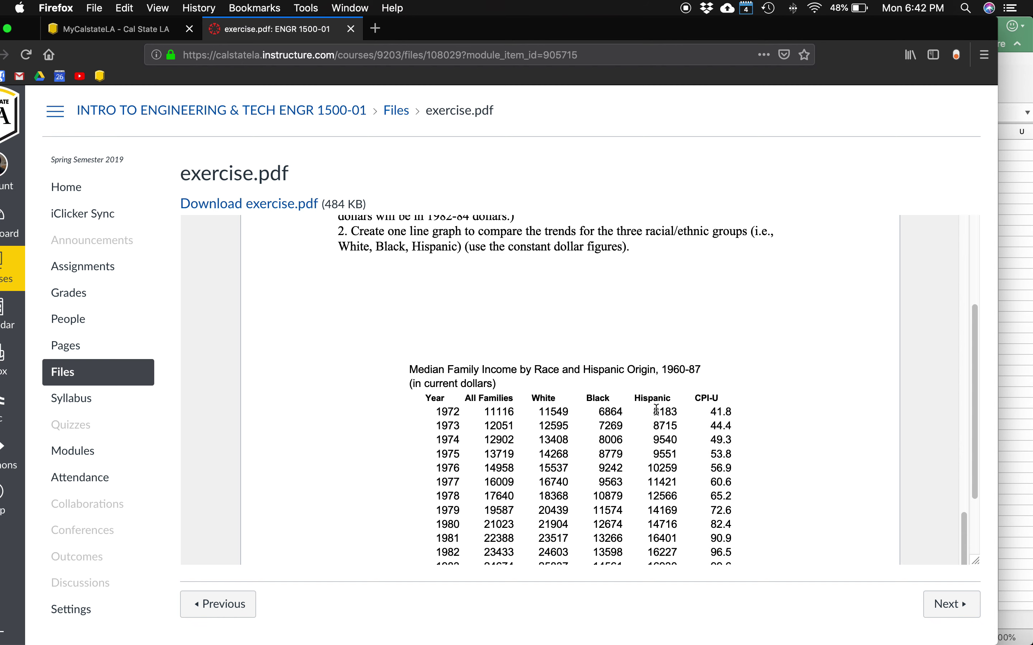
pyautogui.scroll(5, 552, 347)
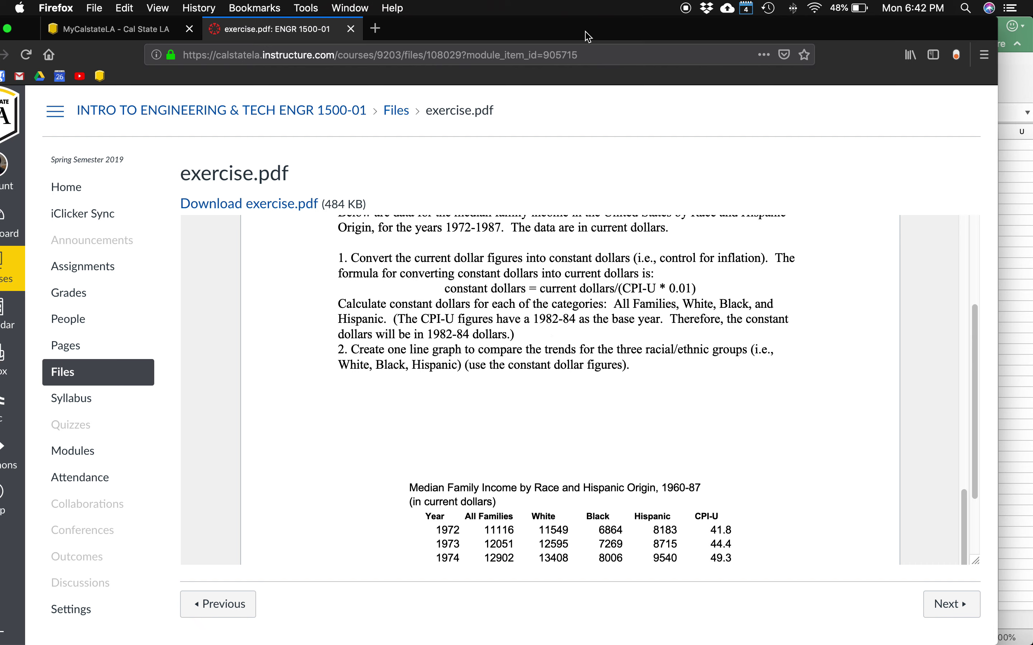
pyautogui.press('super+m')
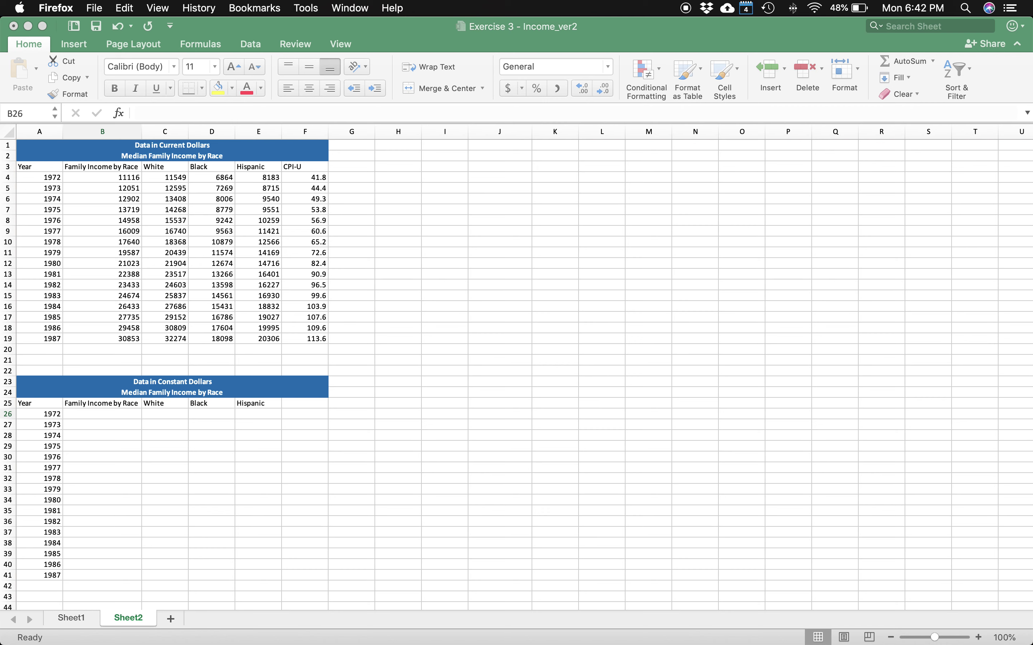
pyautogui.click(253, 334)
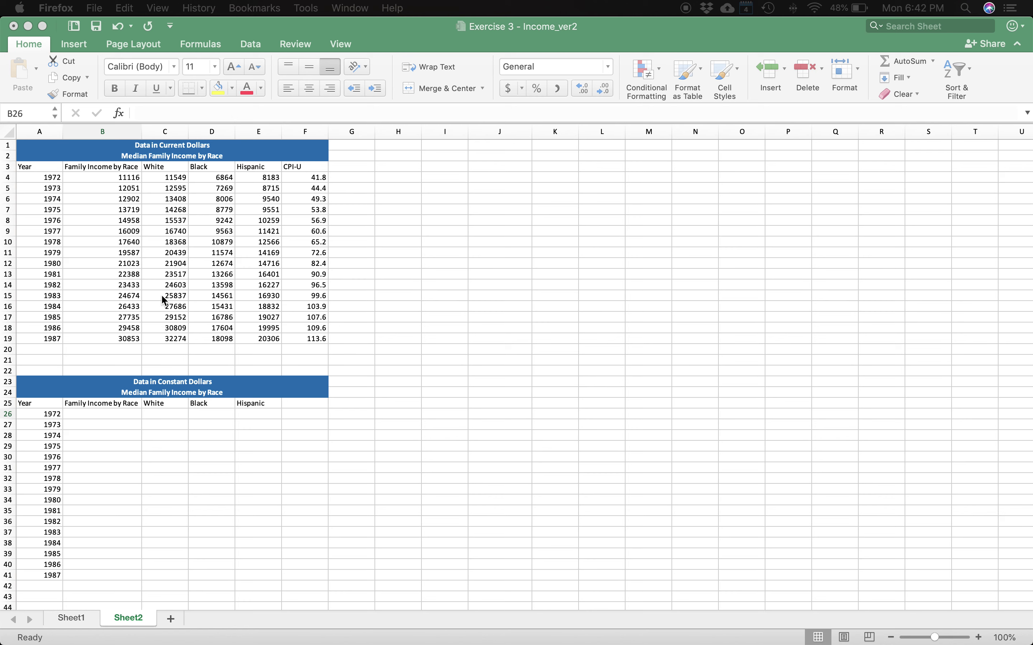
pyautogui.click(99, 410)
pyautogui.moveTo(99, 410); pyautogui.dragTo(99, 432)
pyautogui.moveTo(163, 416); pyautogui.dragTo(165, 501)
pyautogui.moveTo(208, 428); pyautogui.dragTo(220, 518)
pyautogui.moveTo(267, 468); pyautogui.dragTo(265, 519)
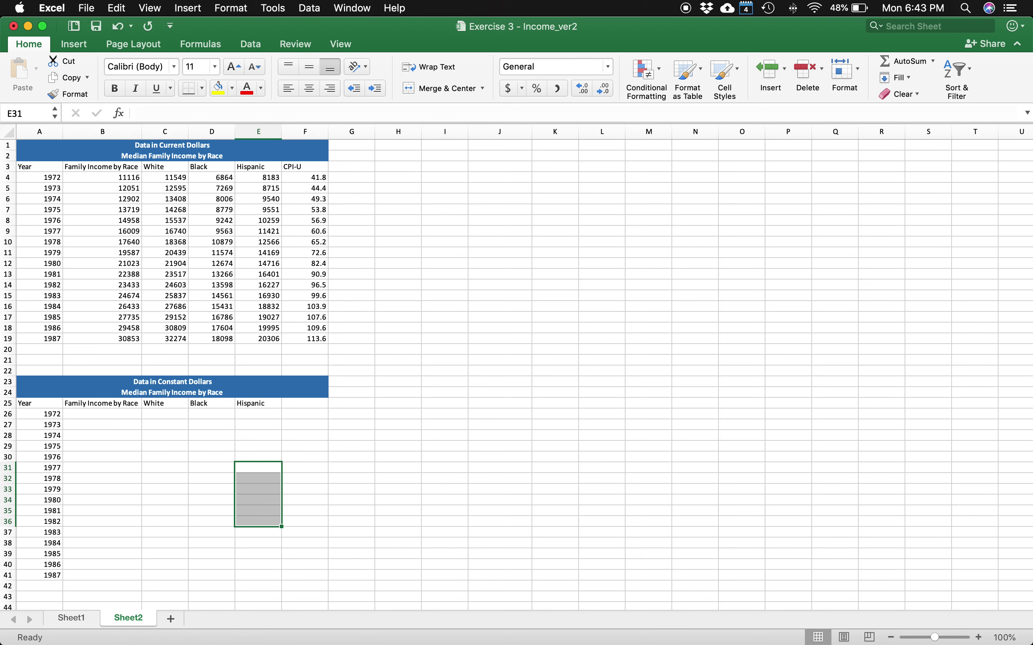
# Examine the constant-dollar formula and its cell-reference version in the Preview screenshots, and move both windows off the worksheet
pyautogui.press('super+Tab')
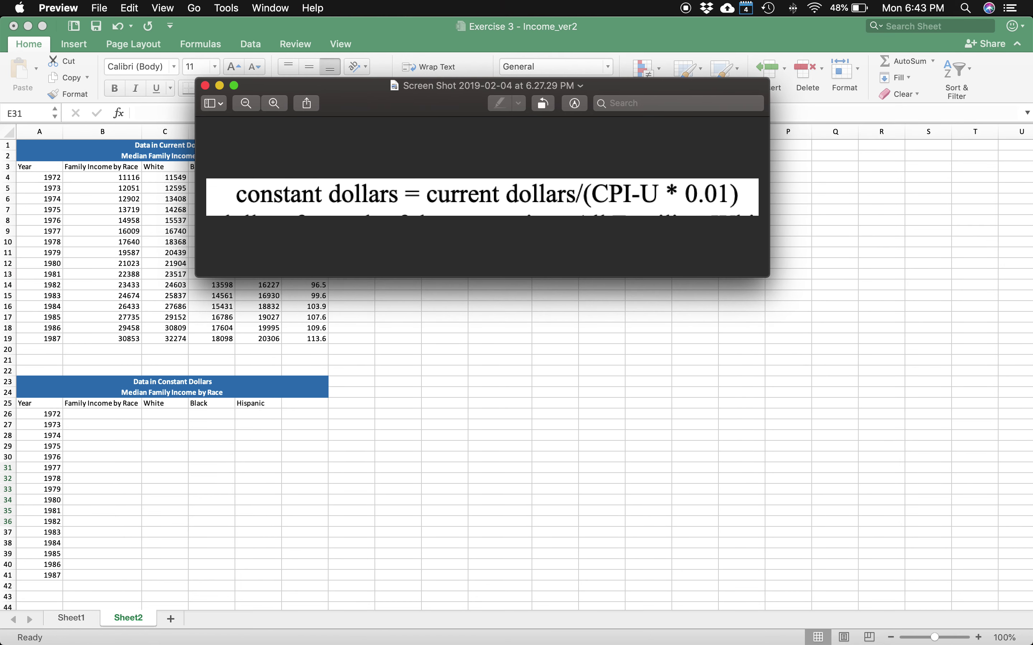
pyautogui.moveTo(1032, 307); pyautogui.dragTo(473, 279)
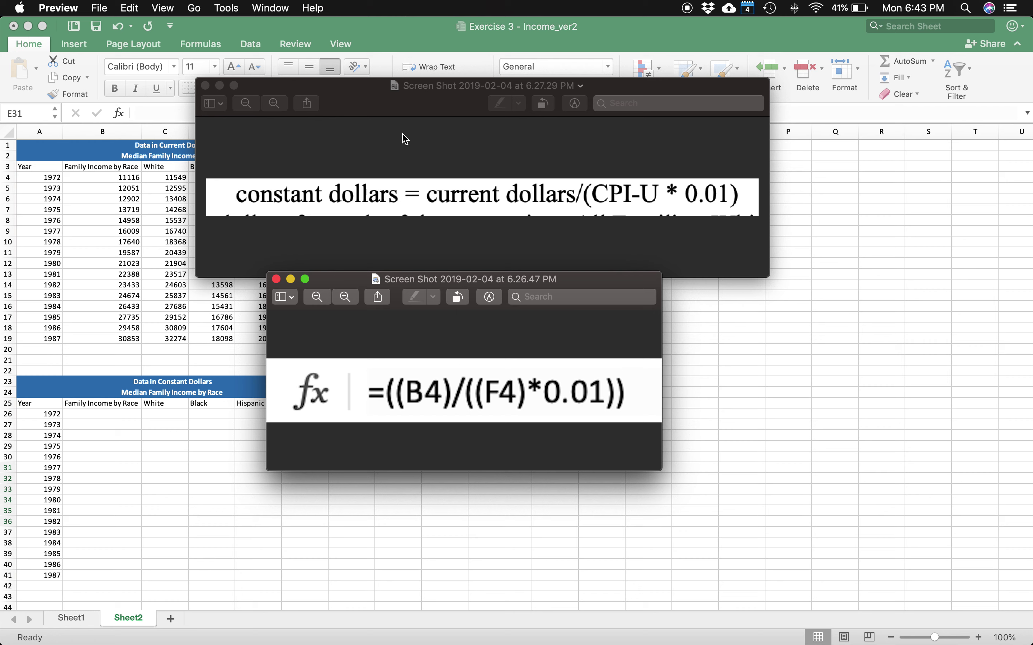
pyautogui.moveTo(379, 106); pyautogui.dragTo(576, 99)
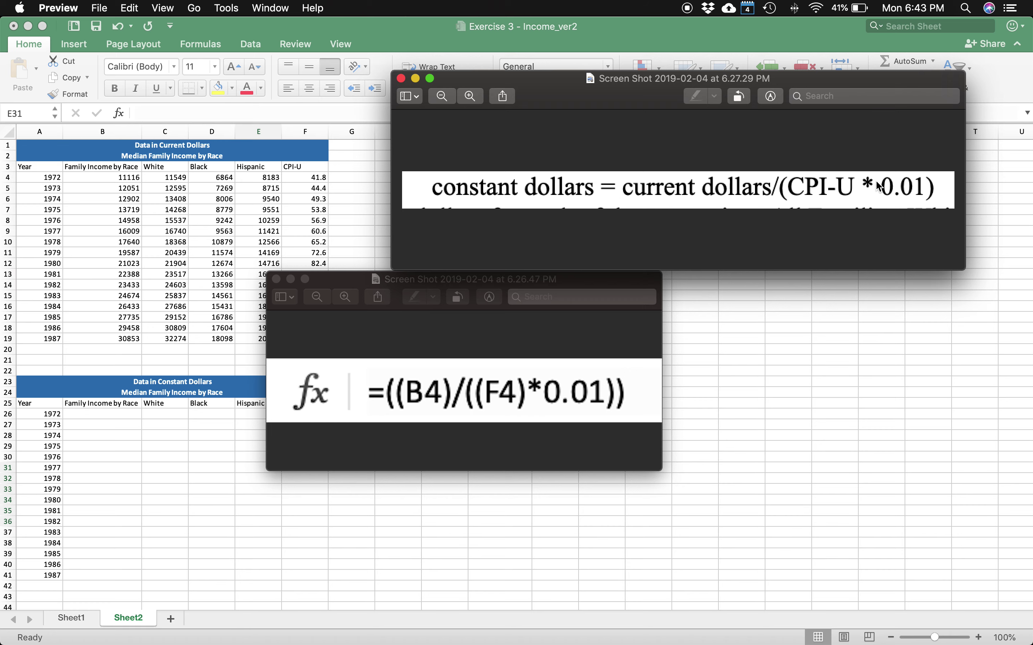
pyautogui.moveTo(579, 103); pyautogui.dragTo(1032, 104)
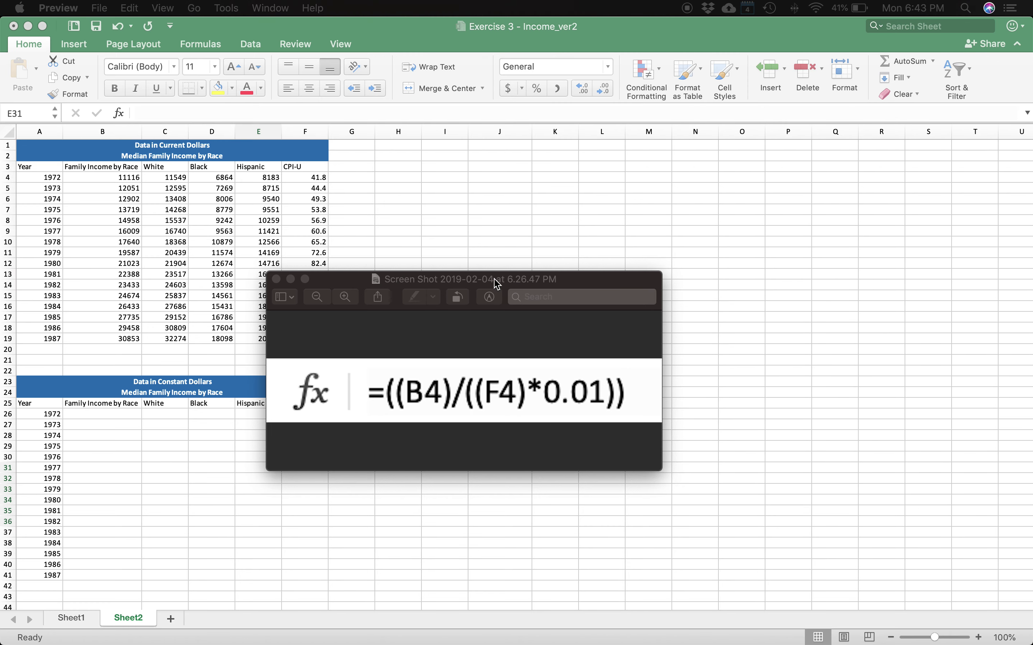
pyautogui.moveTo(498, 282); pyautogui.dragTo(1032, 350)
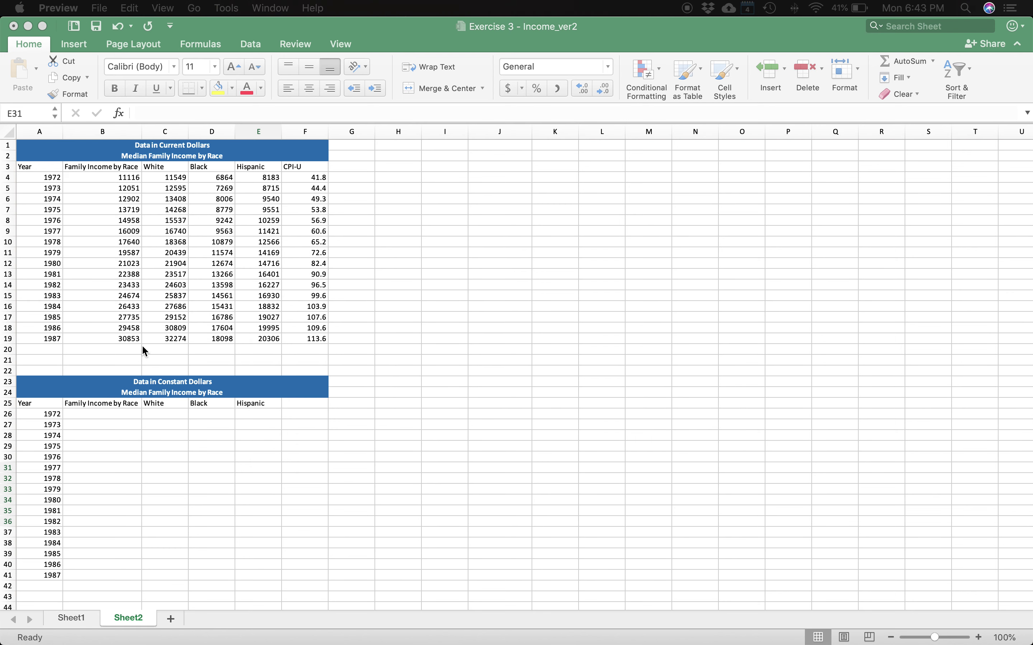
# Enter the constant-dollar formula =((B4)/((F4)*0.01)) in B26, checking its structure against the formula screenshot in Preview
pyautogui.click(111, 413)
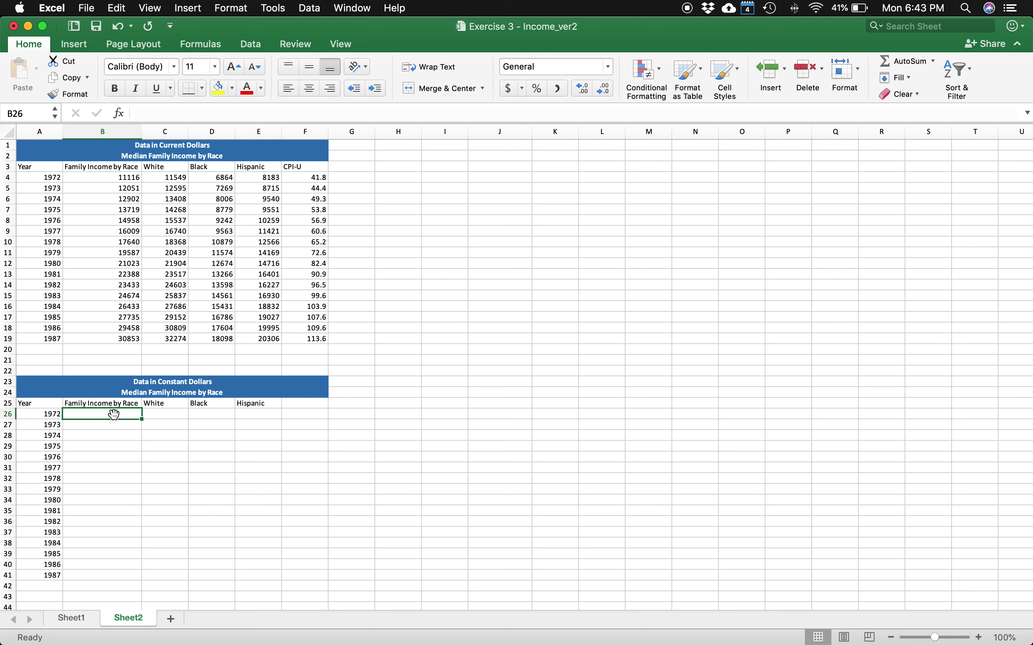
pyautogui.write('=((')
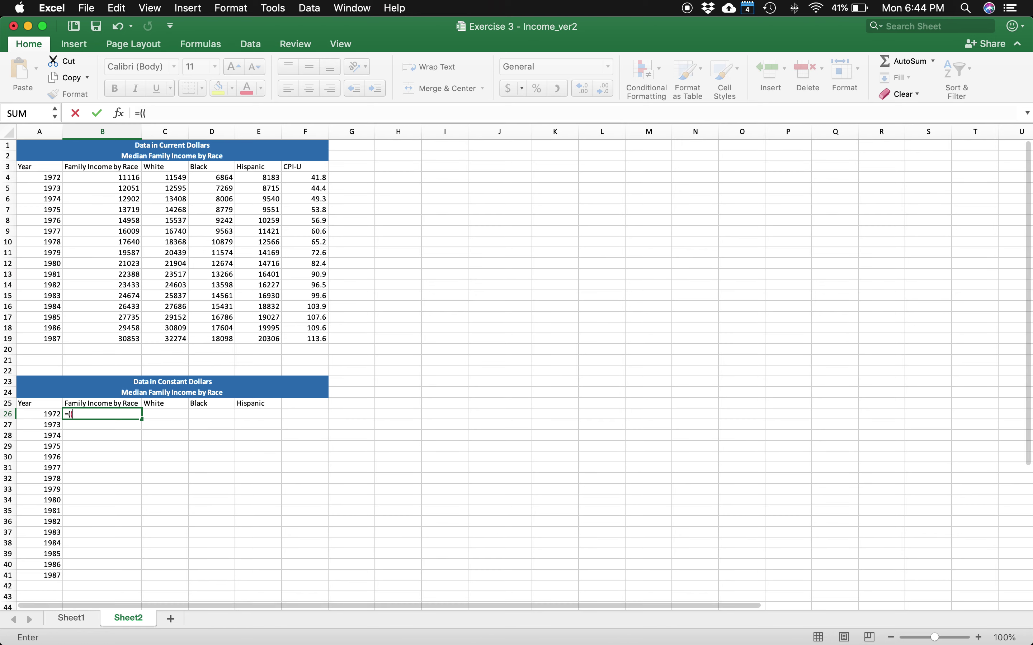
pyautogui.press('super+Tab')
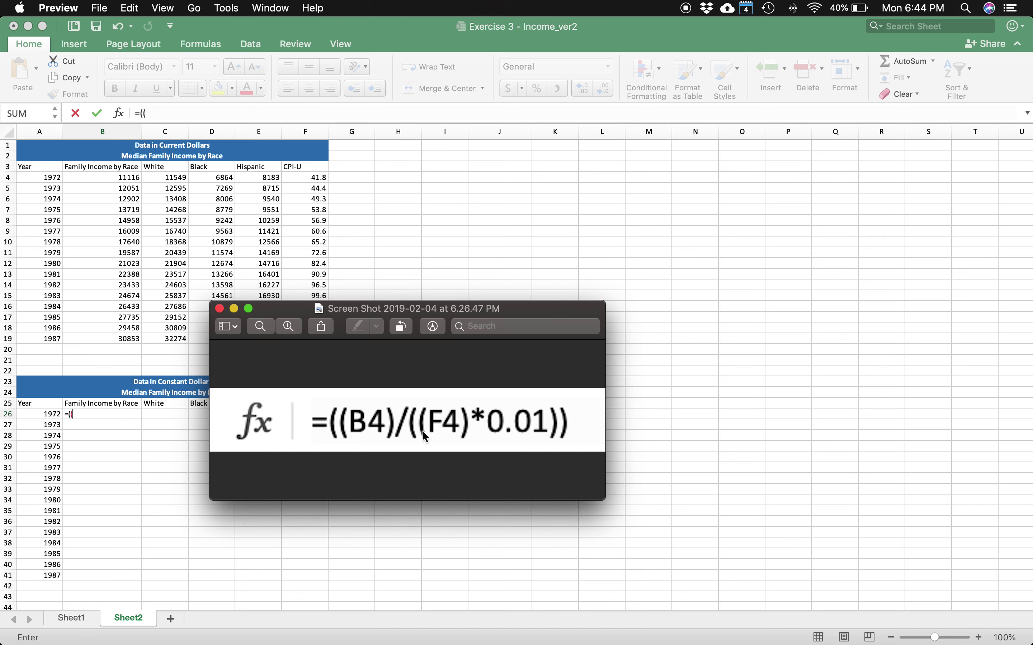
pyautogui.press('super+m')
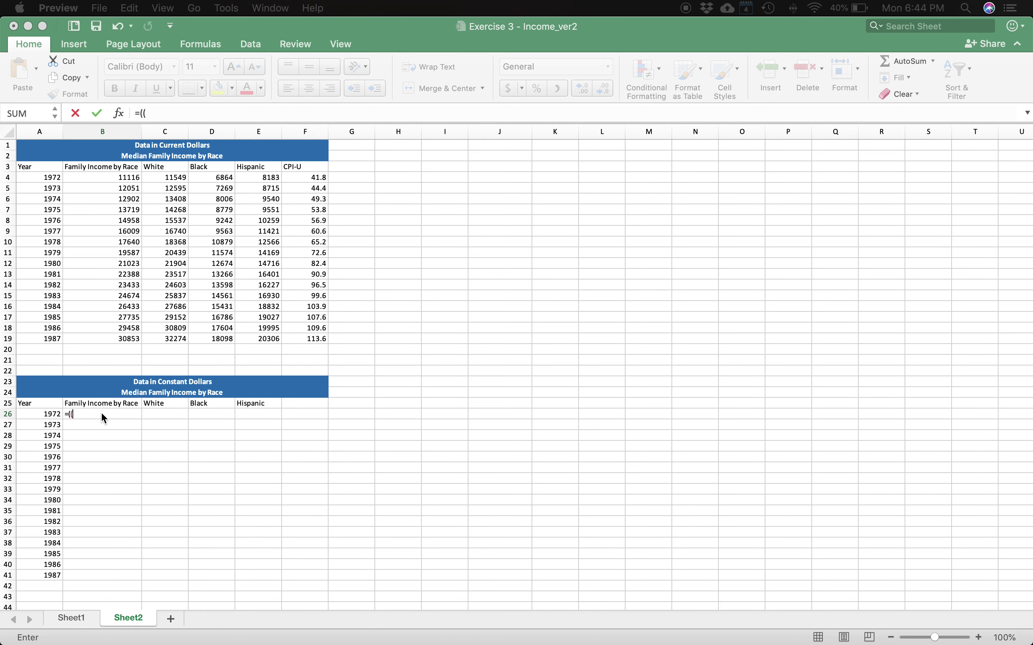
pyautogui.click(86, 175)
pyautogui.click(90, 176)
pyautogui.click(90, 176)
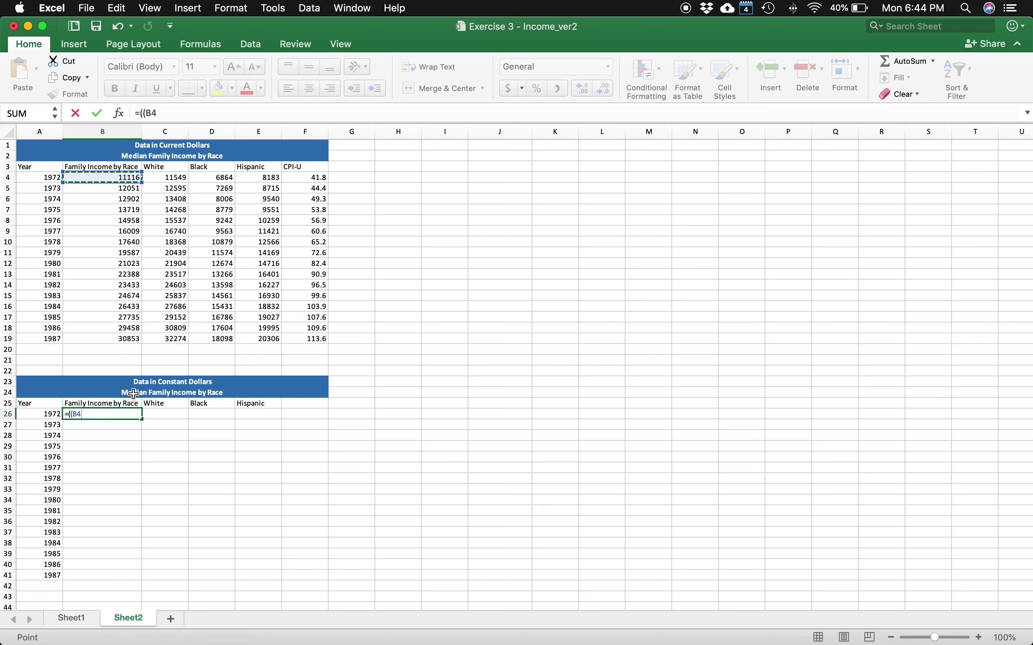
pyautogui.click(116, 416)
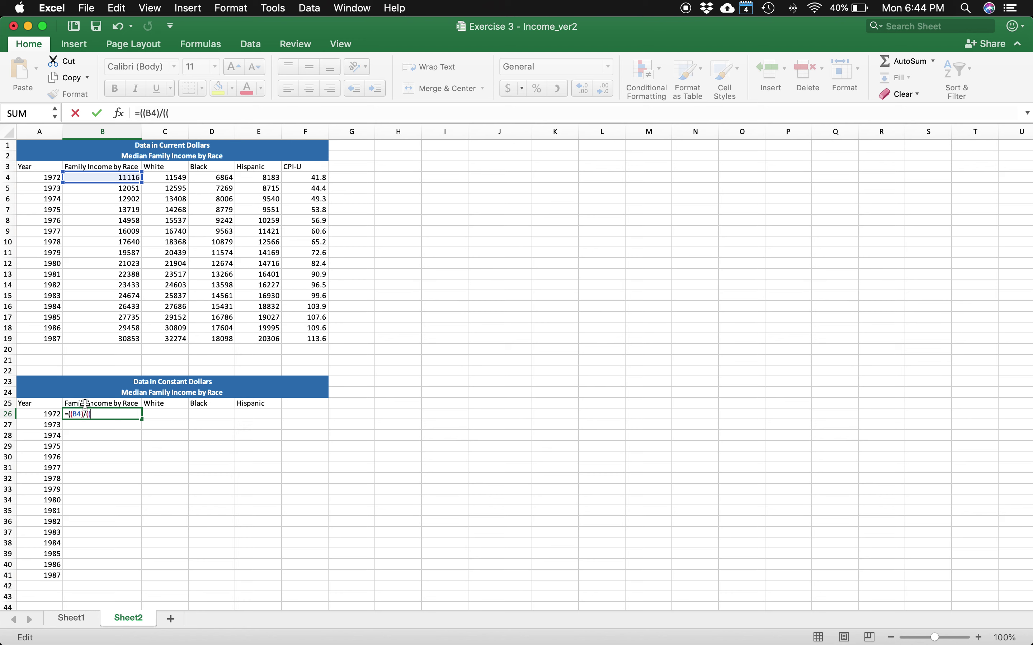
pyautogui.click(308, 179)
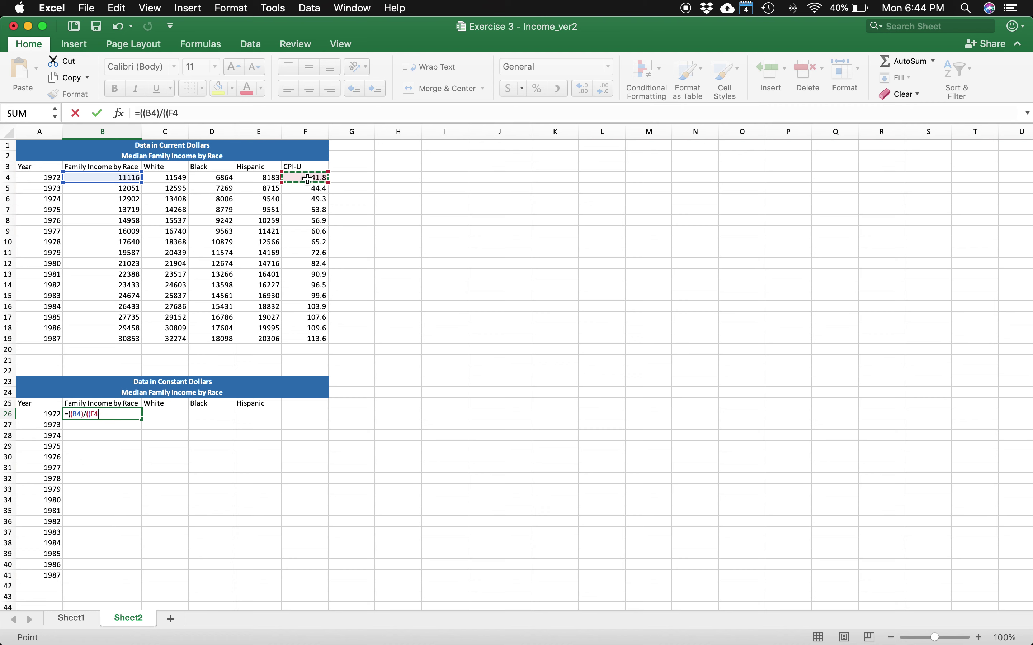
pyautogui.write(')*0.01')
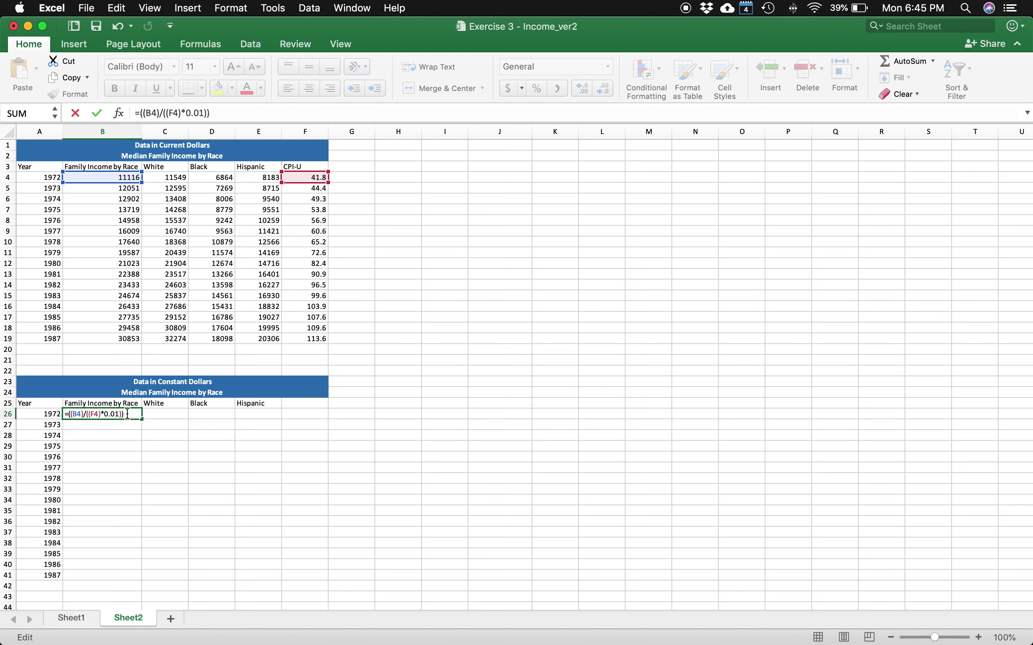
pyautogui.press('Return')
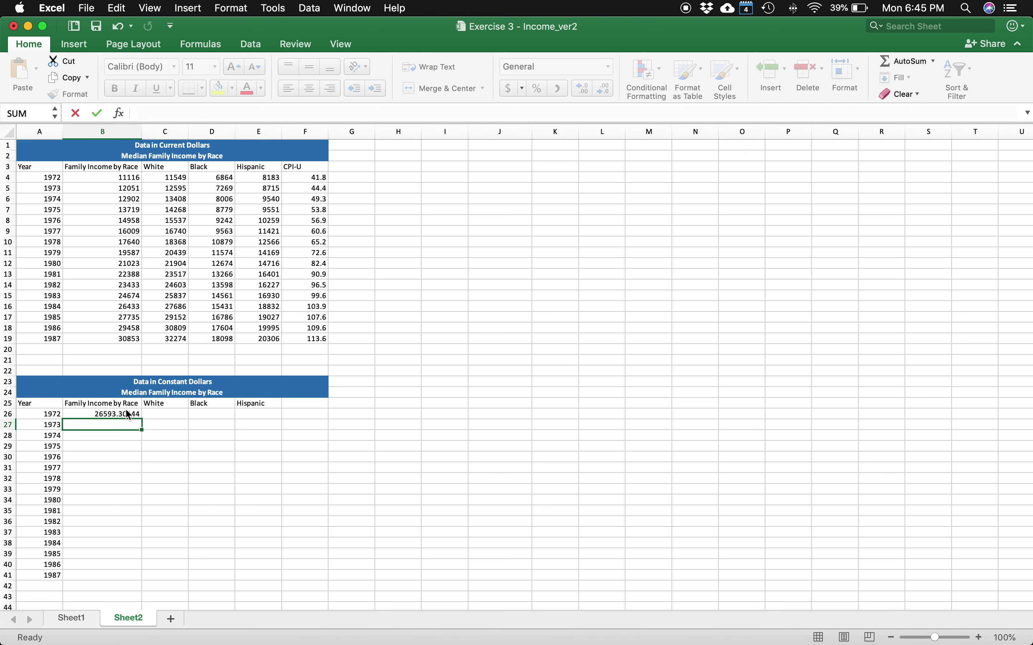
# Fill the 1972 Family Income by Race formula from B26 down through 1987 in B41
pyautogui.click(127, 415)
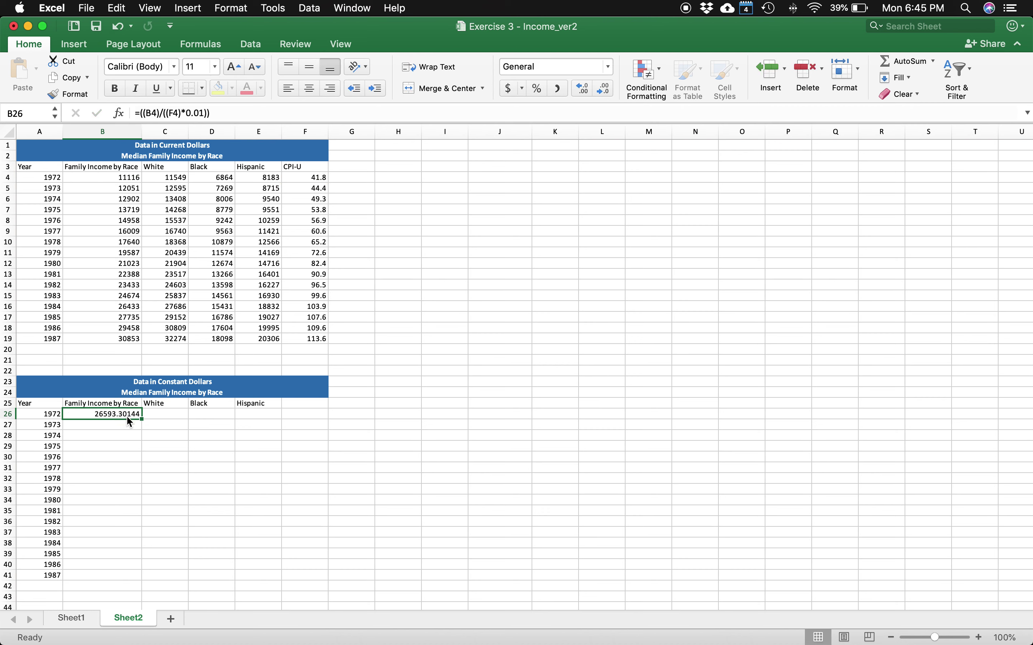
pyautogui.moveTo(142, 417); pyautogui.dragTo(133, 581)
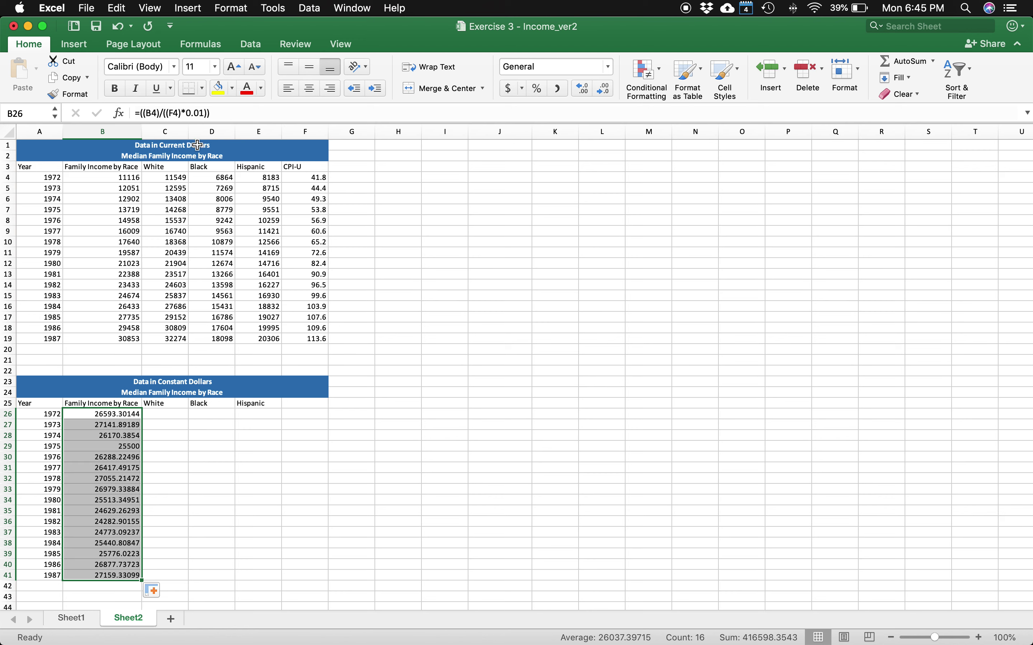
pyautogui.click(123, 179)
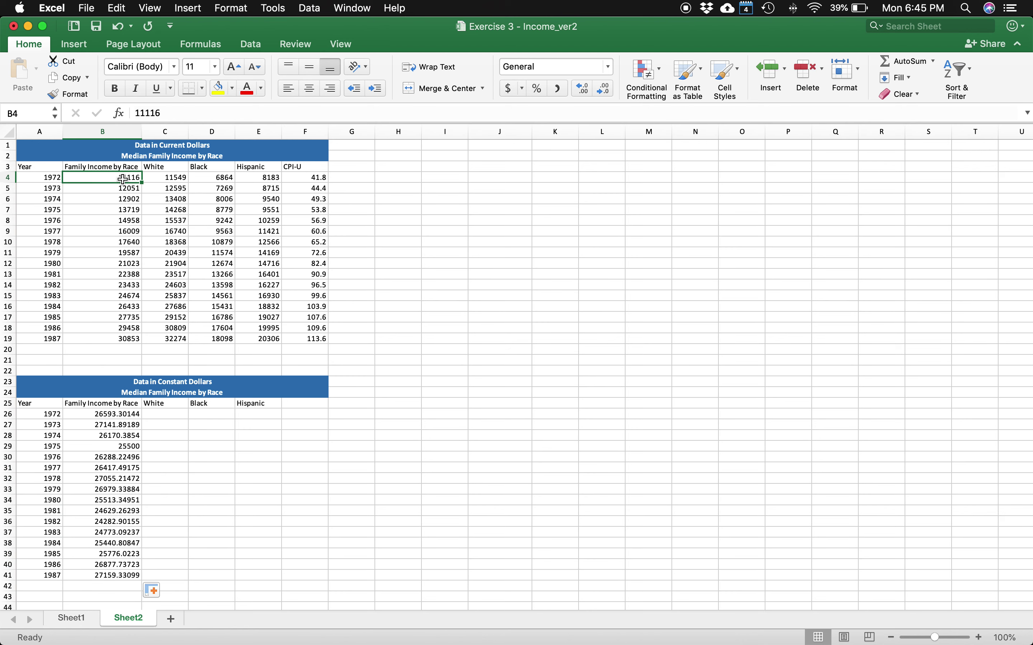
# Enter =((C4)/((F4)*0.01)) in C26 for the White column and fill it down through C41
pyautogui.click(161, 417)
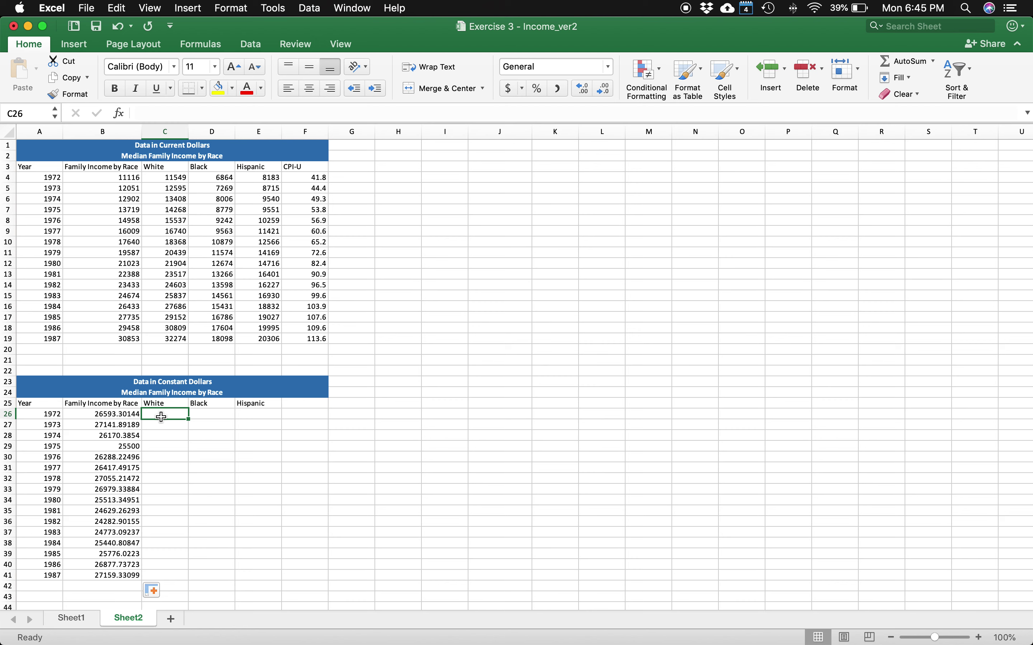
pyautogui.write('=((')
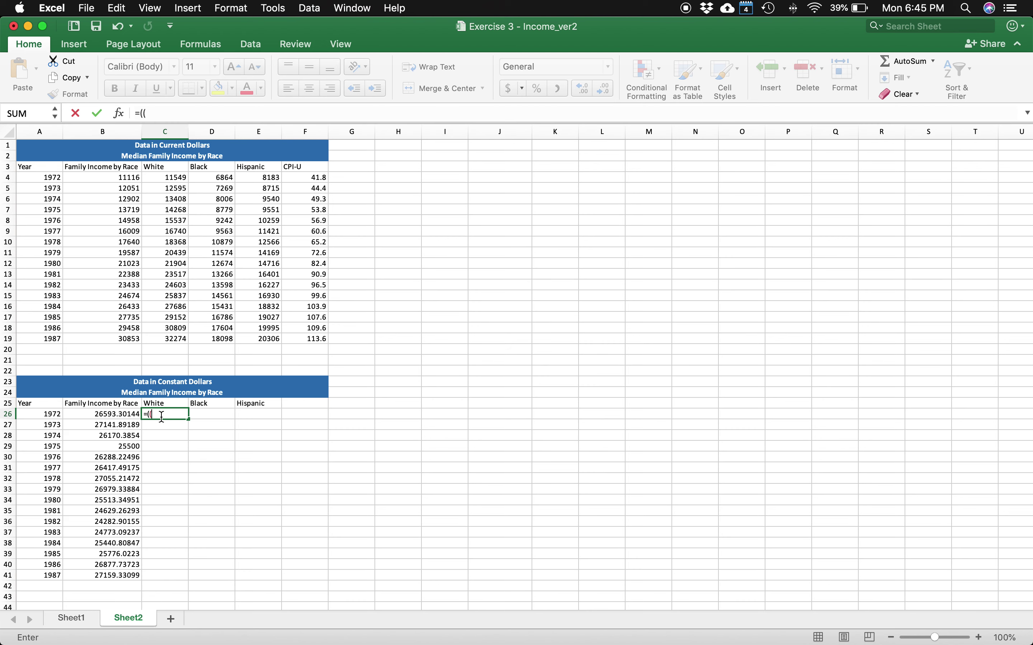
pyautogui.click(177, 179)
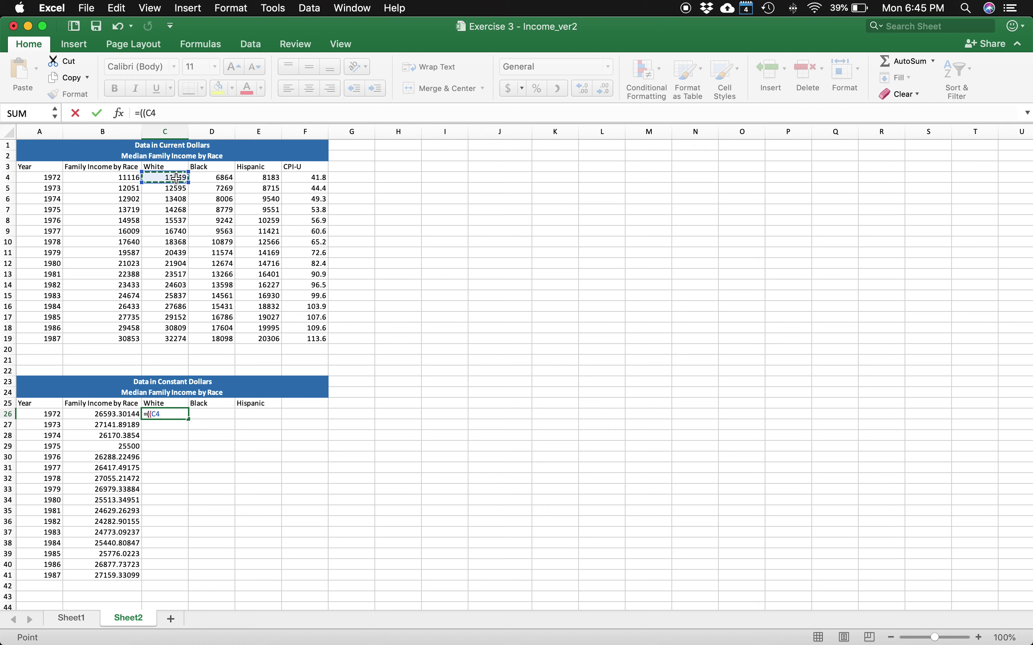
pyautogui.click(175, 413)
pyautogui.click(308, 177)
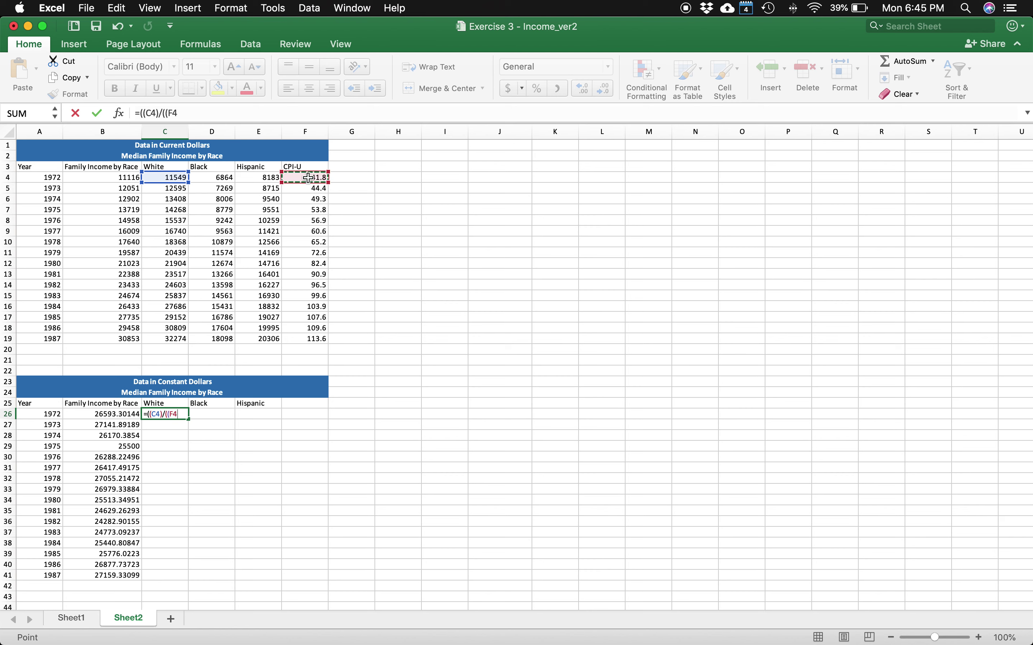
pyautogui.write(')')
pyautogui.write('0.01')
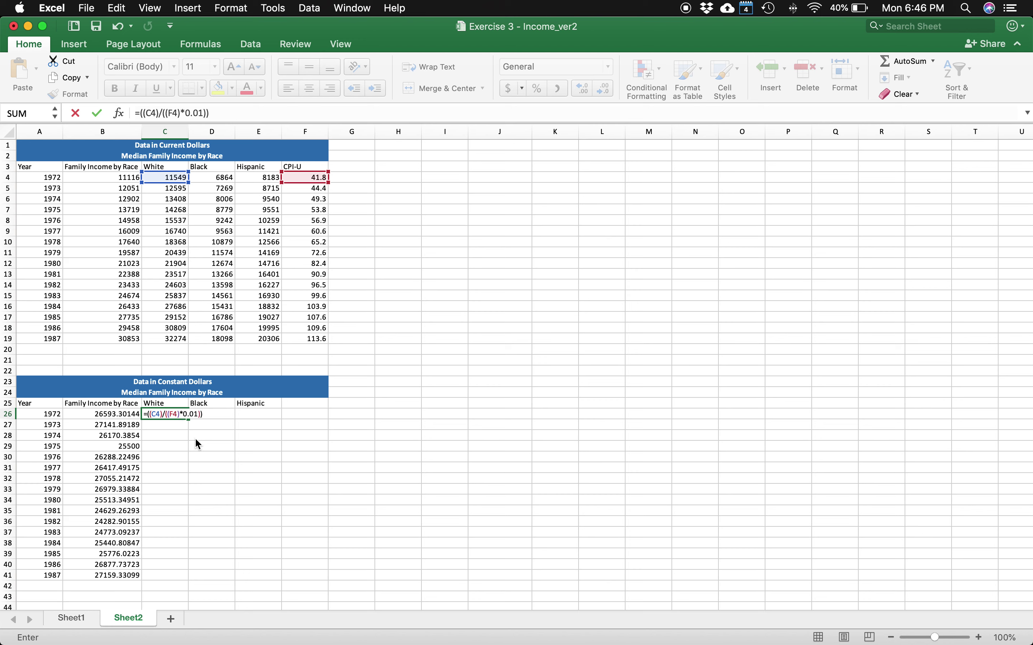
pyautogui.press('Return')
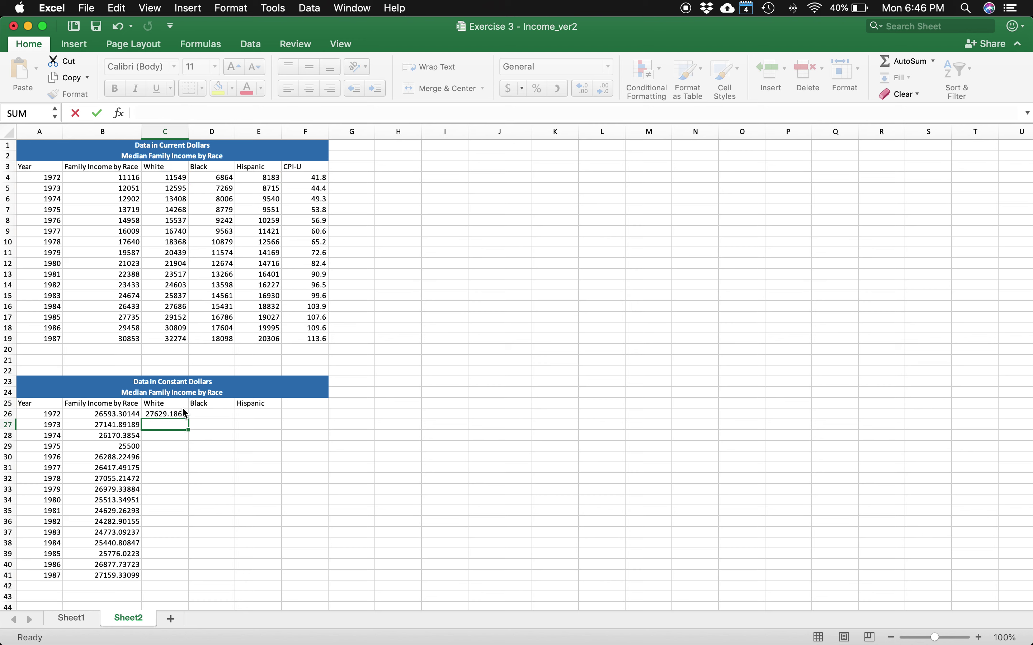
pyautogui.click(183, 413)
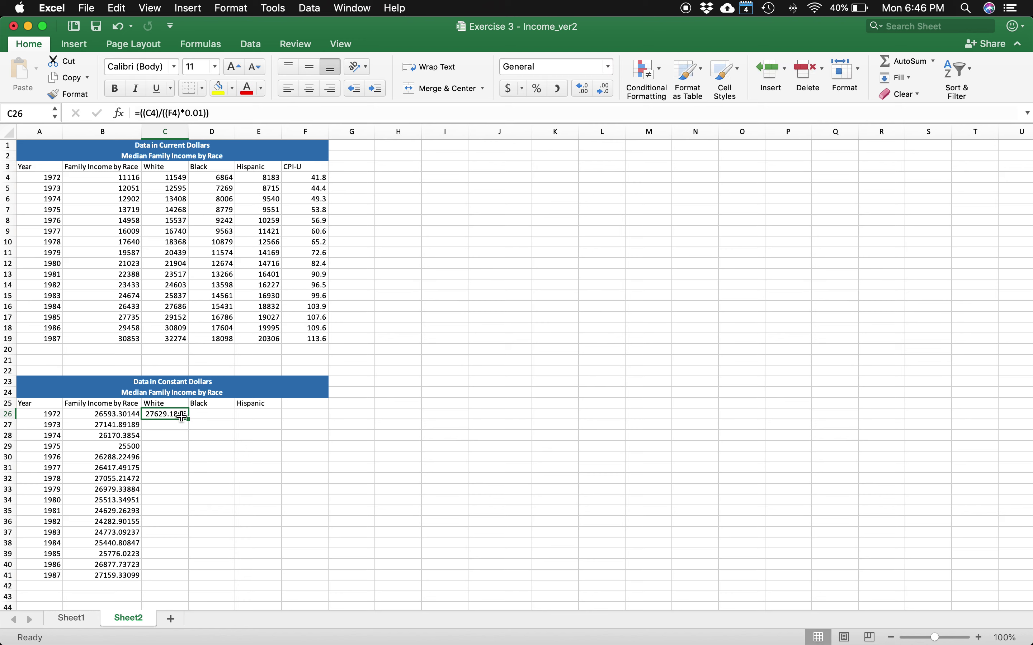
pyautogui.moveTo(188, 420); pyautogui.dragTo(185, 586)
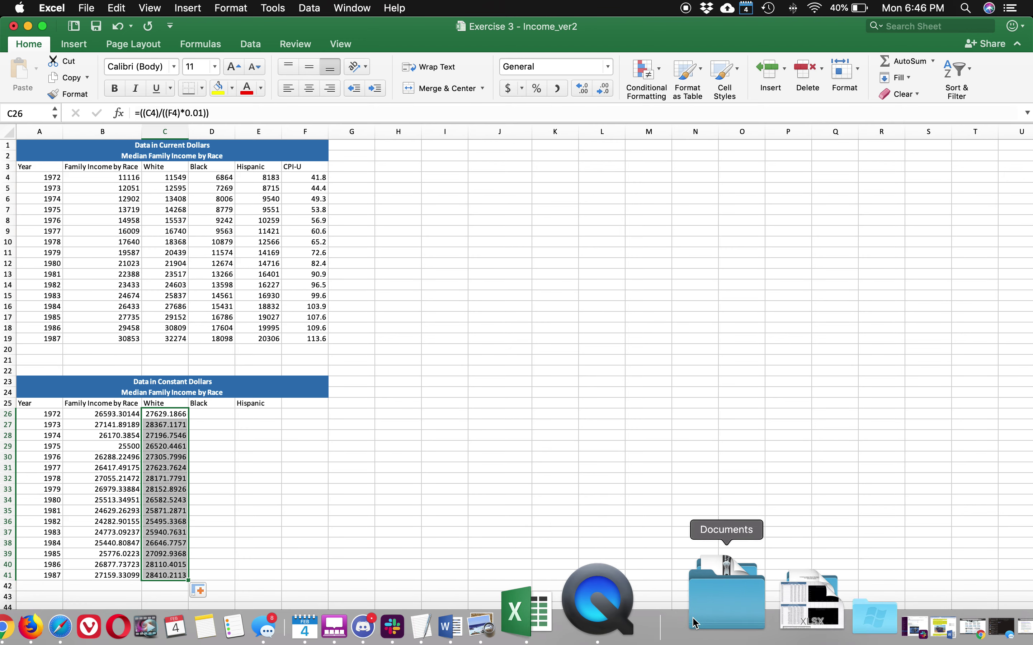
# Switch to QuickTime Player and quit it, entering a file name that starts with "Ex" for the screen recording
pyautogui.click(674, 619)
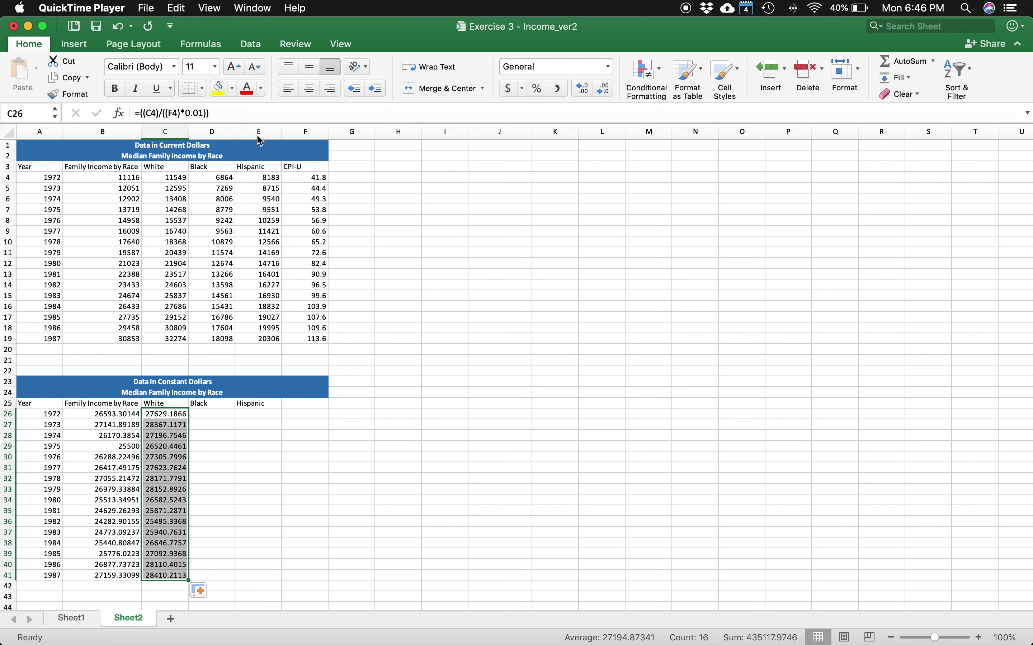
pyautogui.click(146, 9)
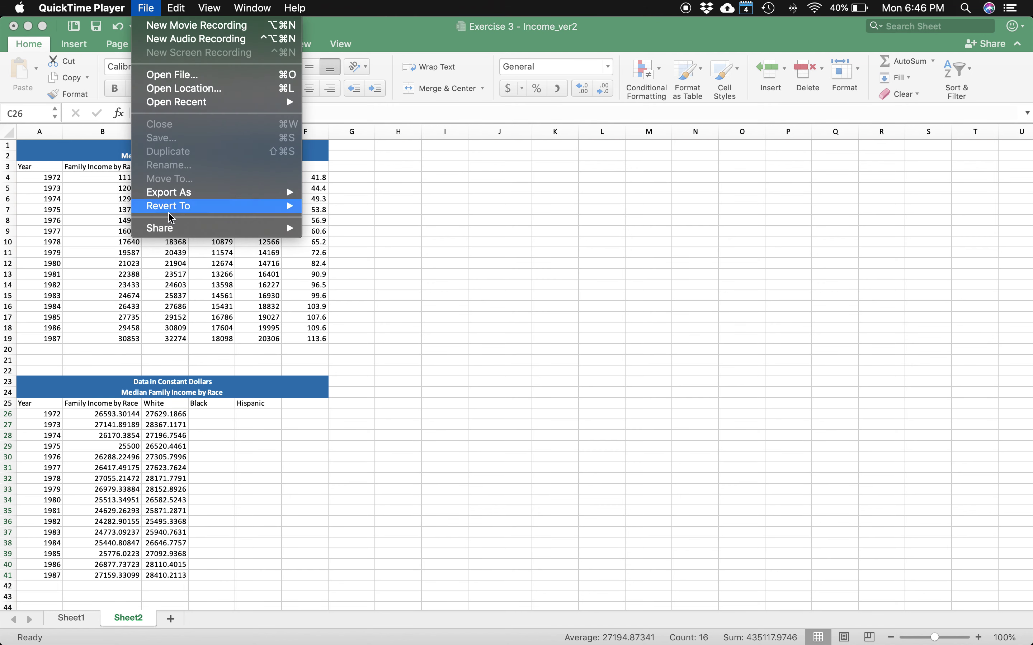
pyautogui.moveTo(62, 9)
pyautogui.click(91, 119)
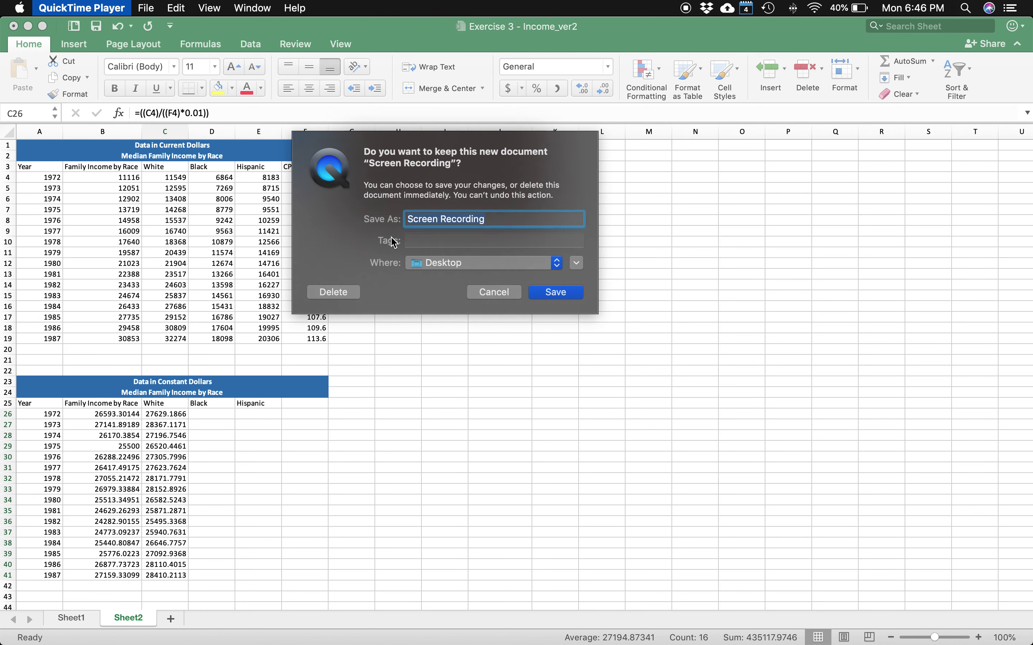
pyautogui.write('Ex')
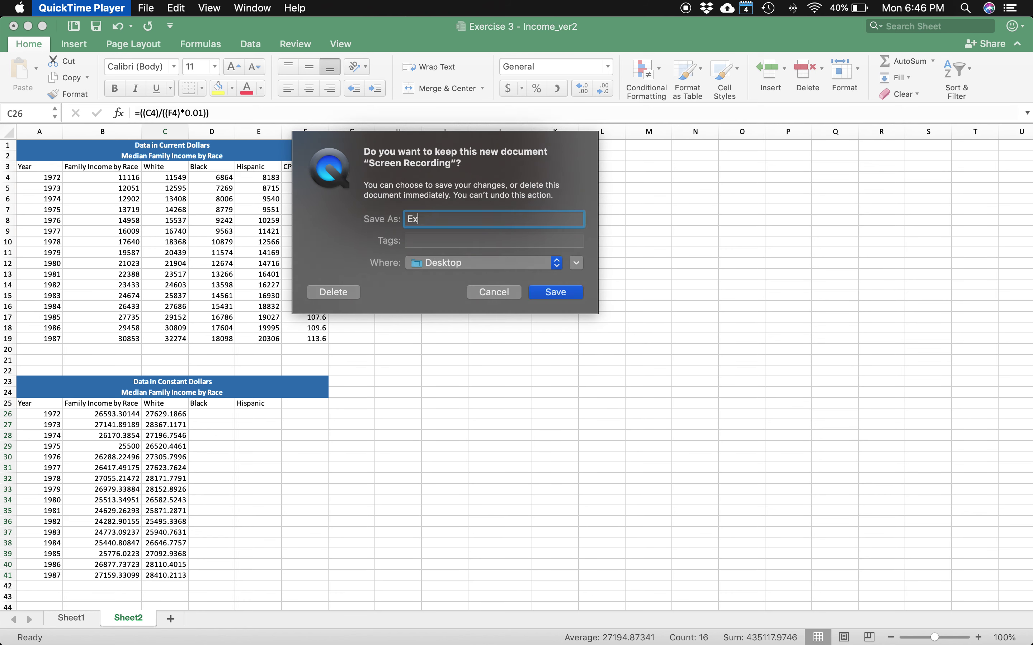